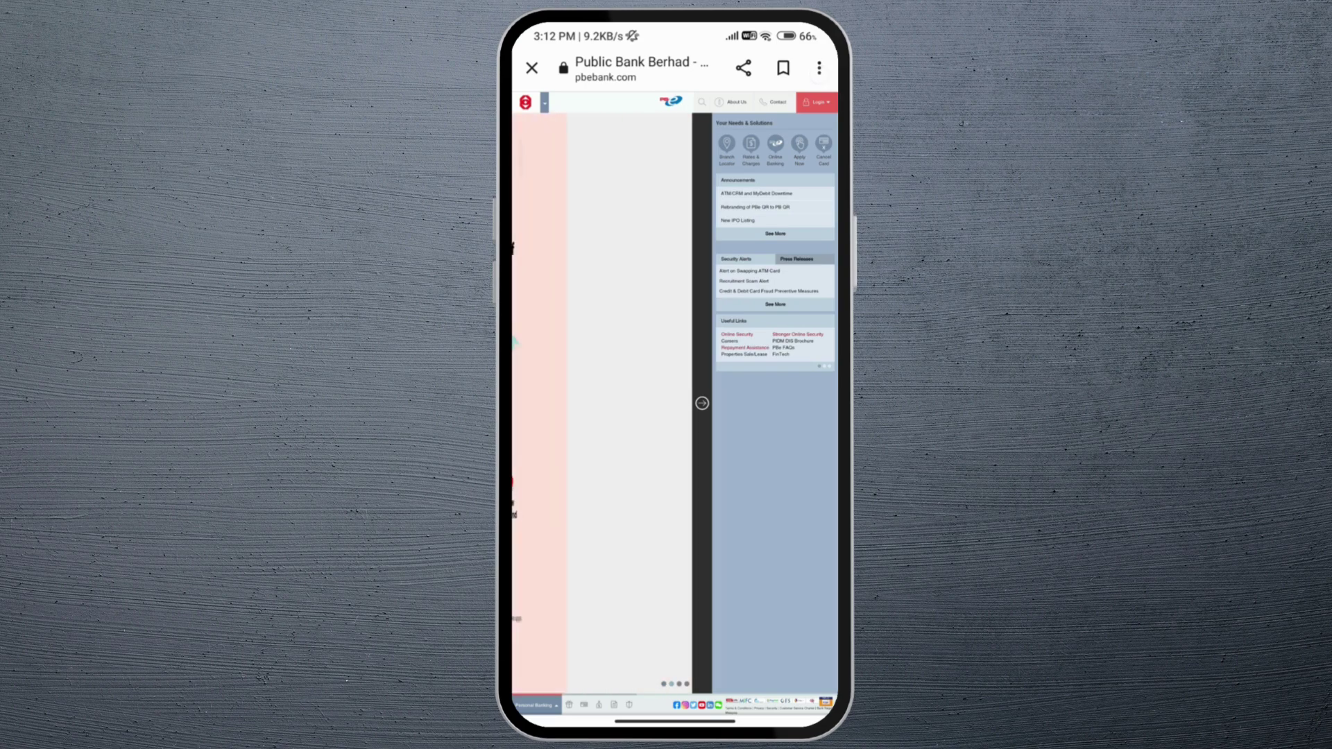
# Check the Chrome menu, zoom in, and choose PBe from the Login list
pyautogui.click(818, 68)
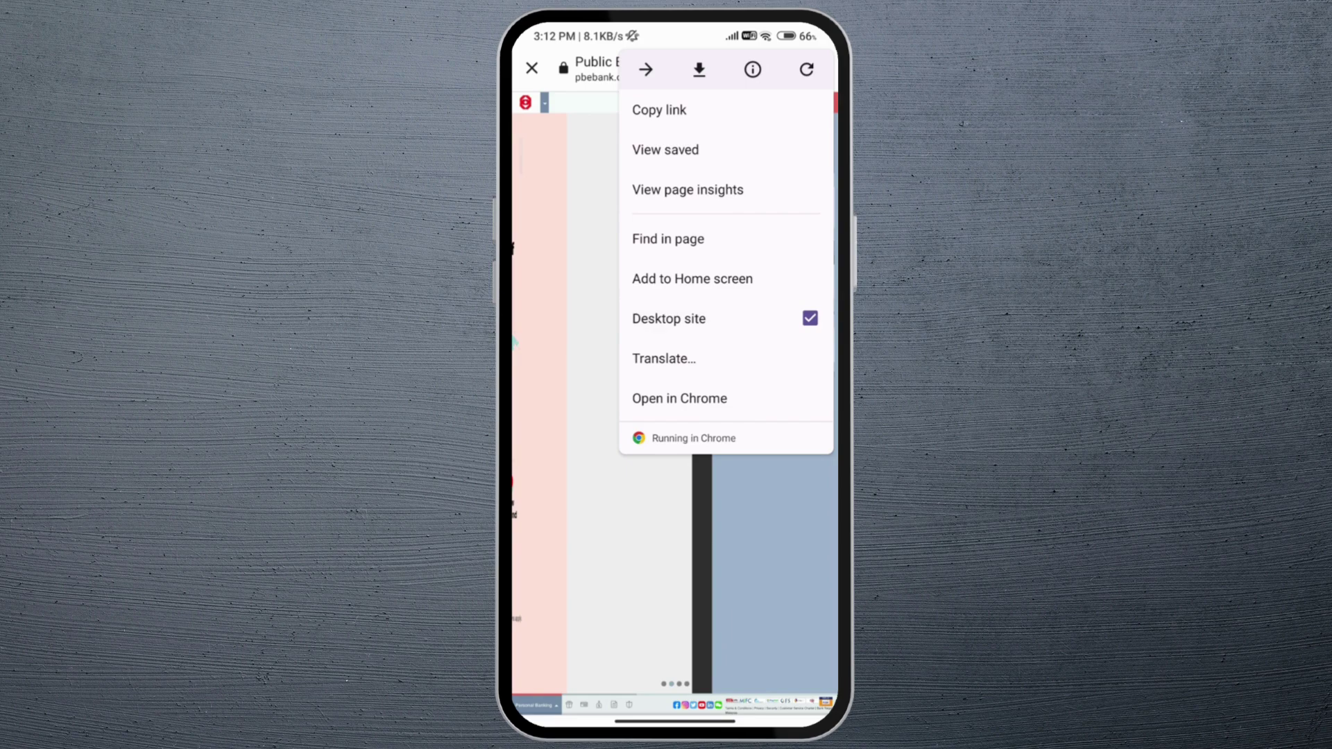
pyautogui.click(721, 319)
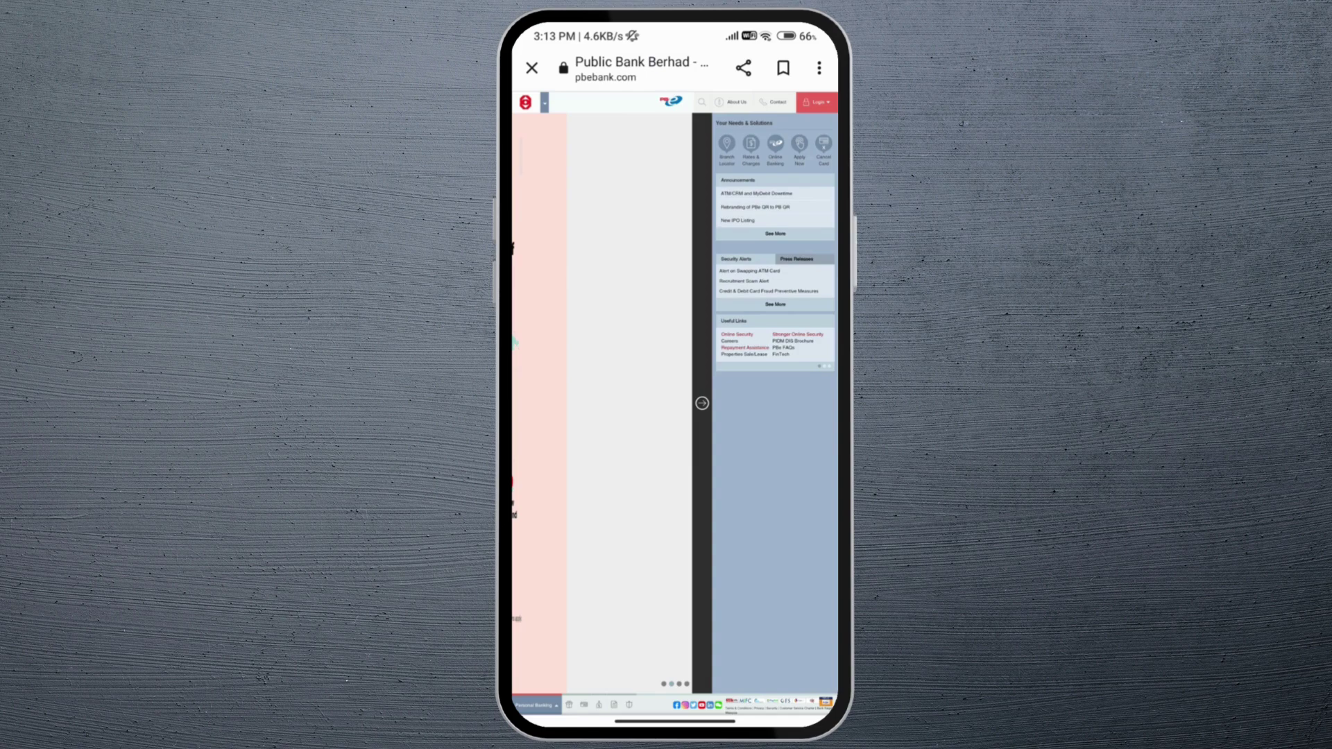
pyautogui.hotkey('ctrl', '+')
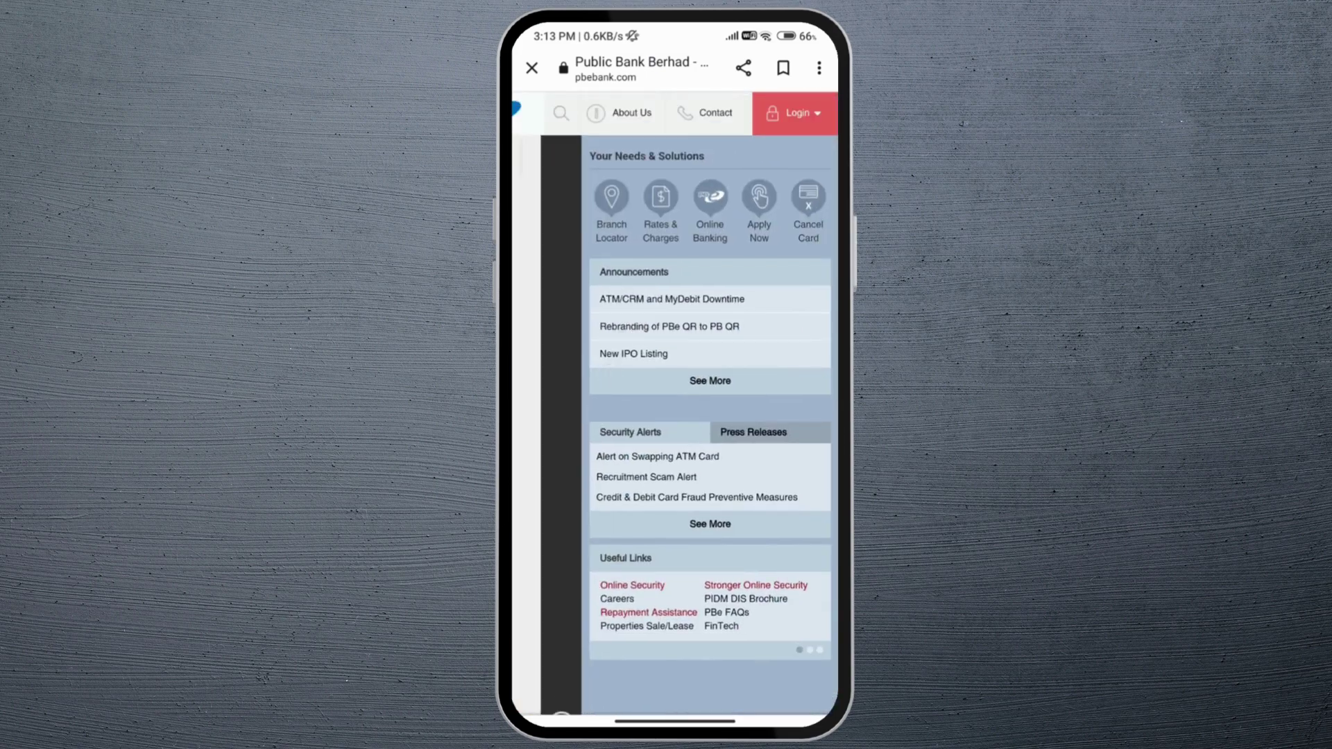
pyautogui.click(794, 112)
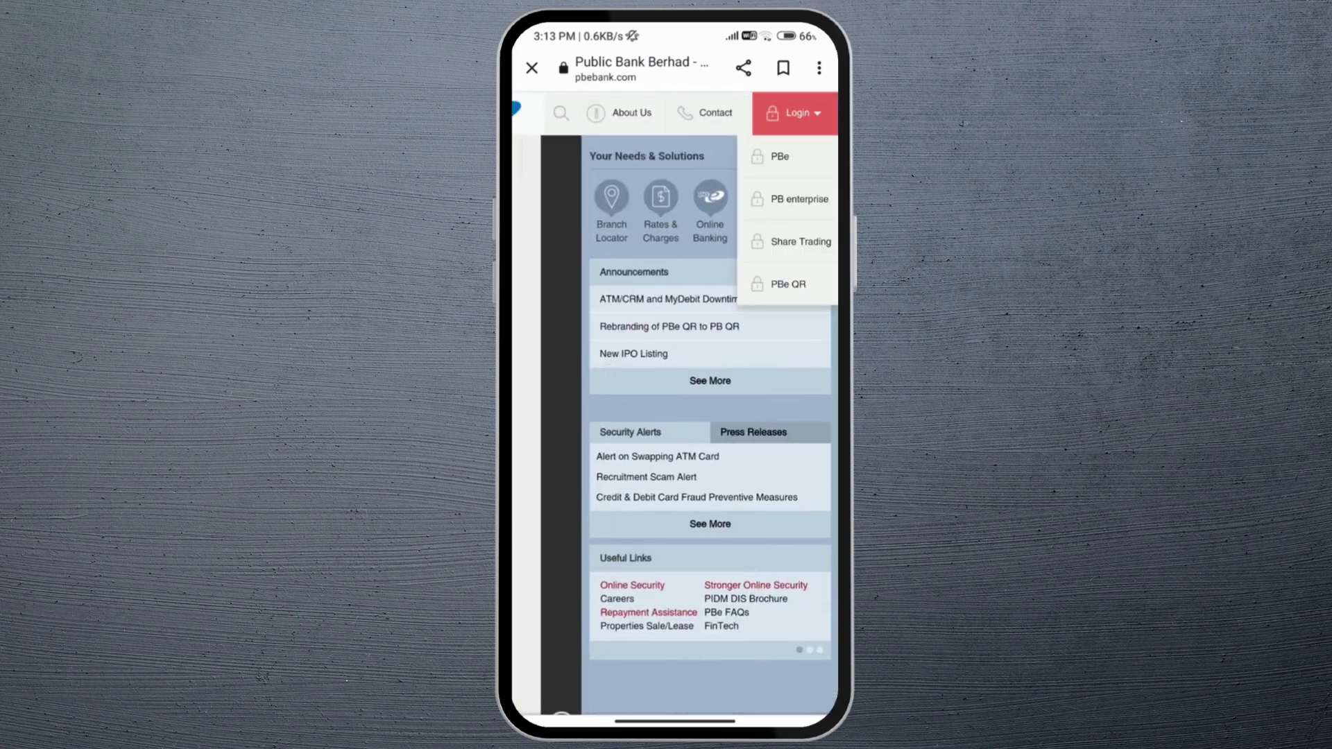
pyautogui.click(779, 156)
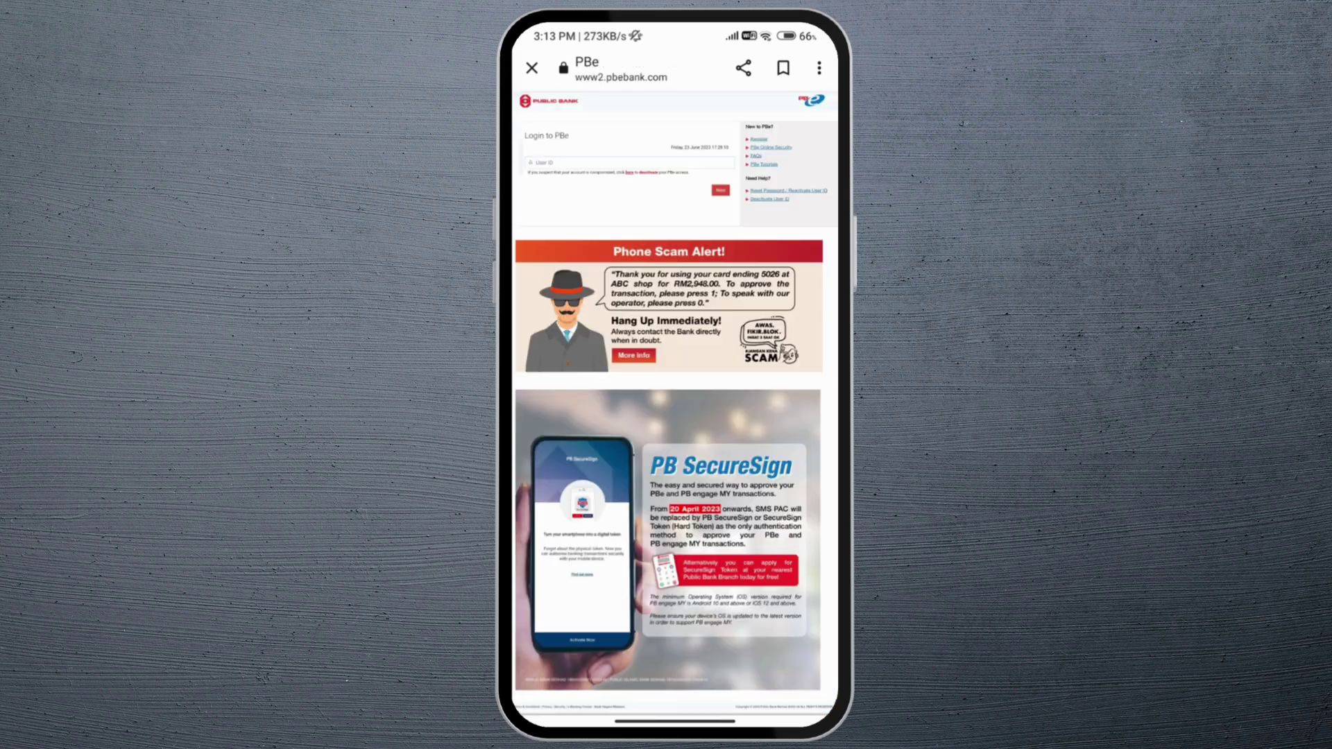
# Submit user ID 'Abc' and confirm the personal login phrase with Yes
pyautogui.click(583, 163)
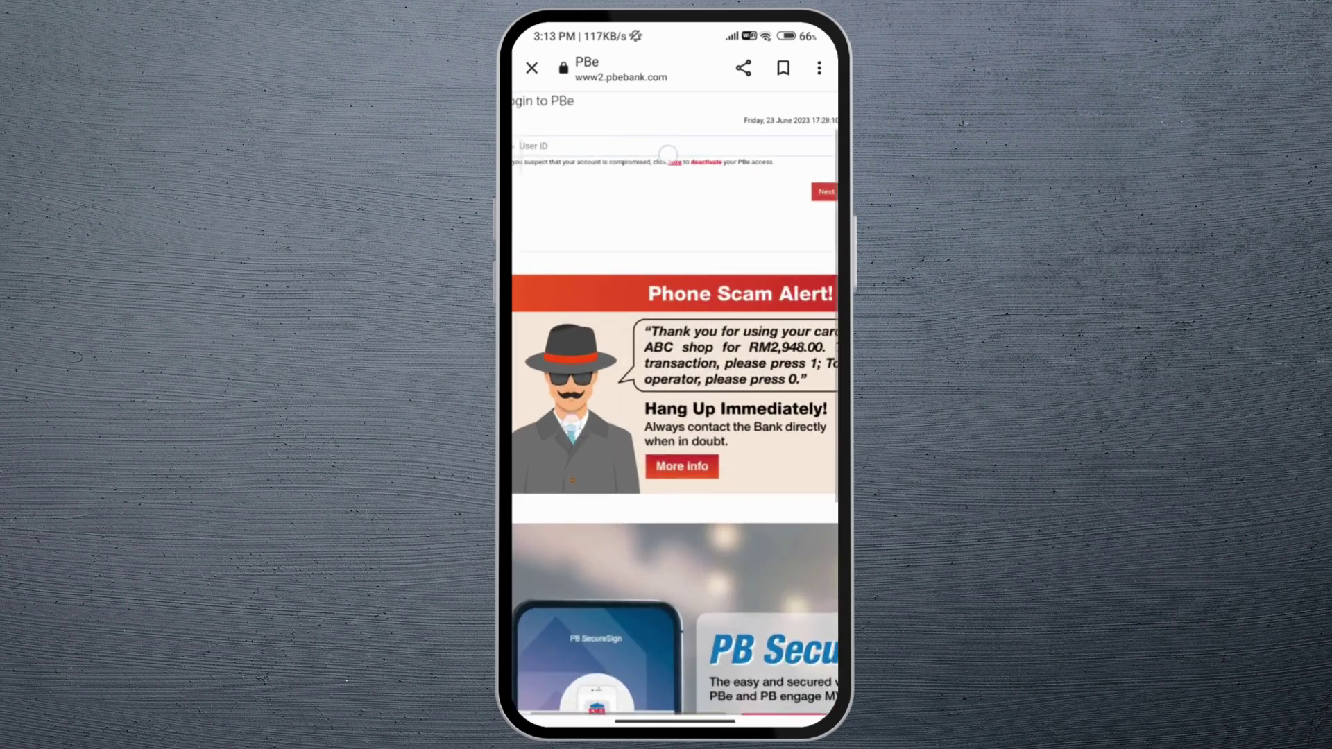
pyautogui.click(726, 241)
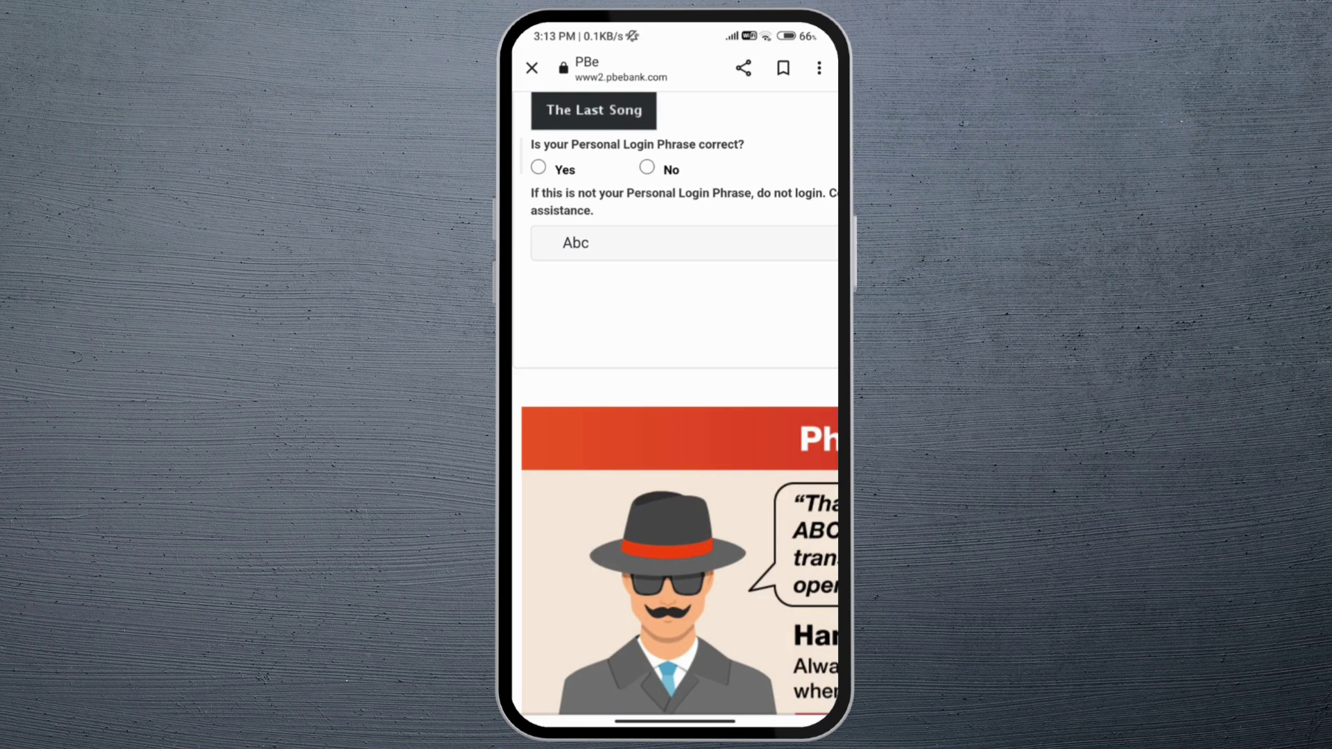
pyautogui.click(537, 167)
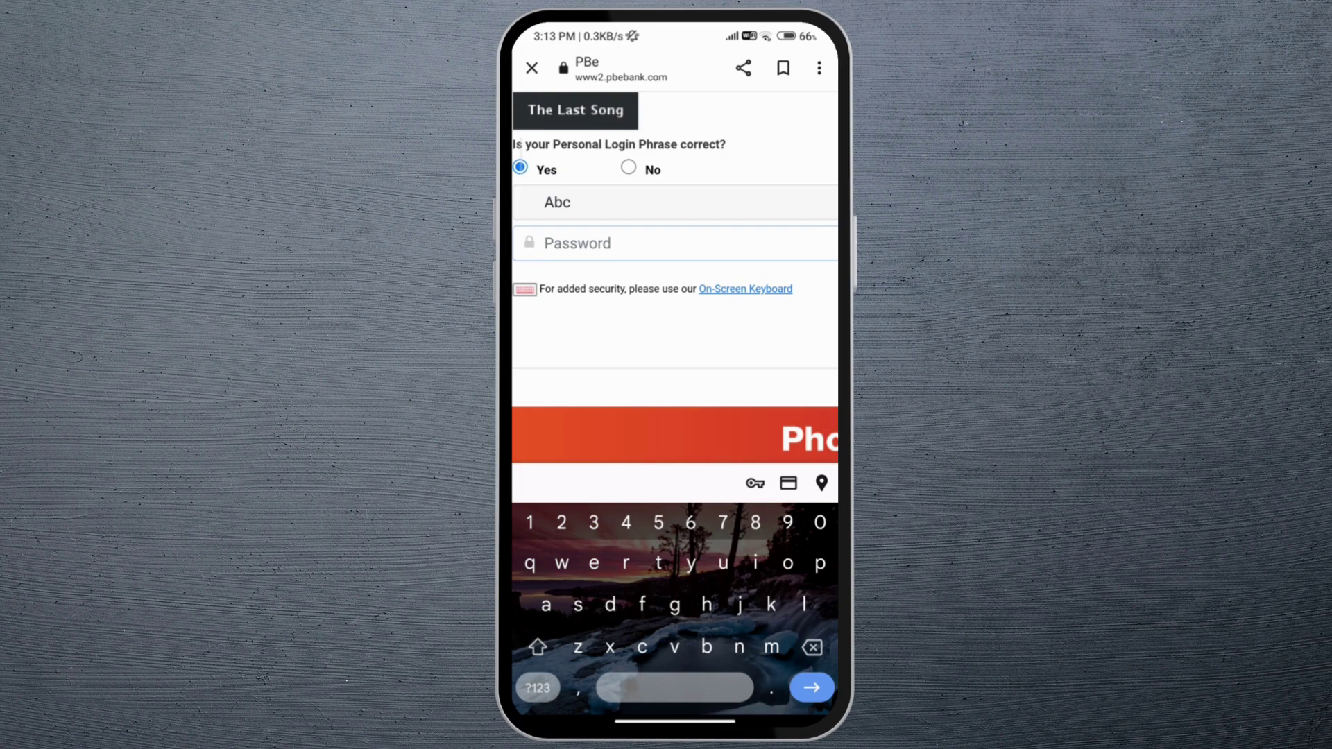
pyautogui.moveTo(624, 344); pyautogui.dragTo(611, 344)
pyautogui.scroll(-5, 676, 265)
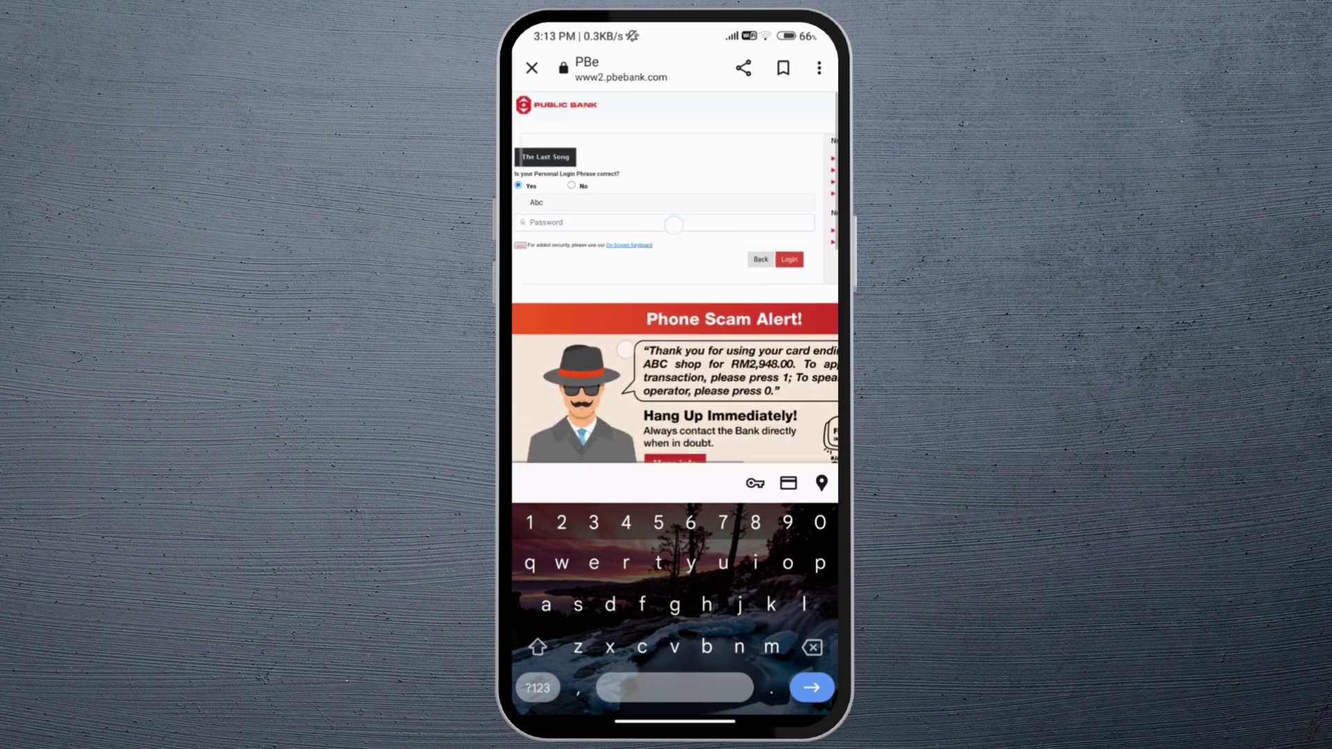